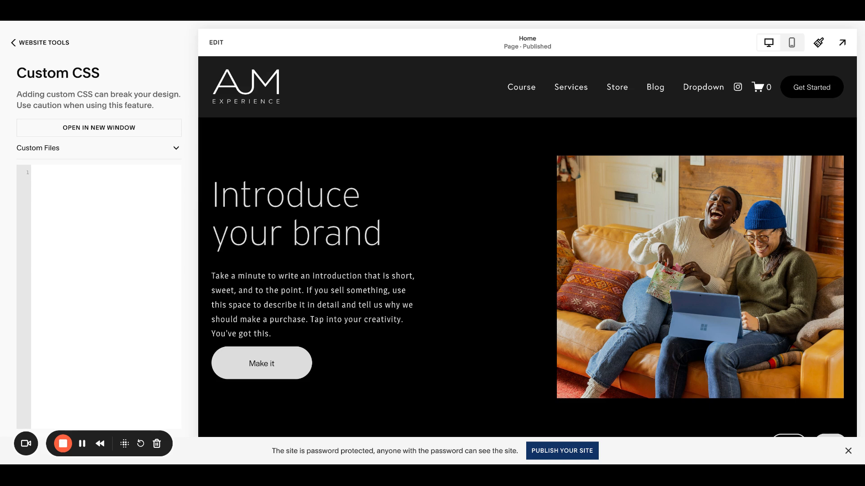
Add a CSS rule giving .sqs-block-image .sqs-image a solid 3px #fac827 border with !important, and review the page's images.
{"action": "type", "text": ".sqs-block-image .sqs-image { border: solid 3px #fac827 !important; }"}
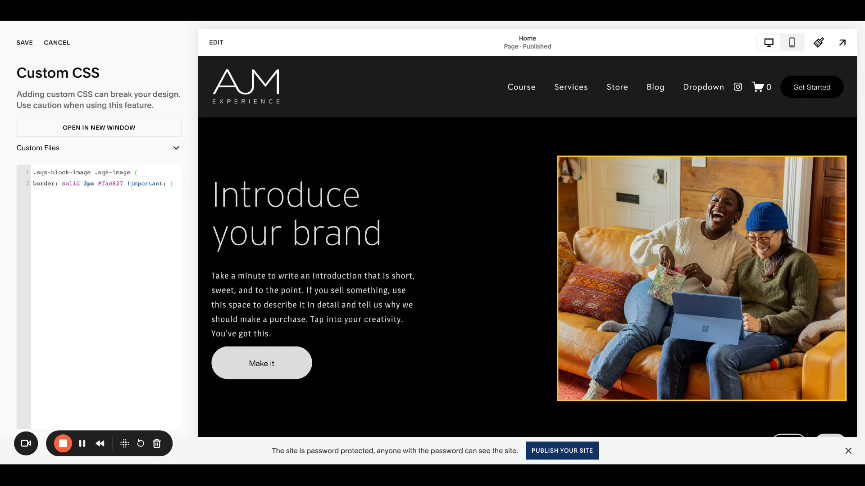
{"action": "scroll", "coordinate": [489, 245], "scroll_direction": "down", "scroll_amount": 10}
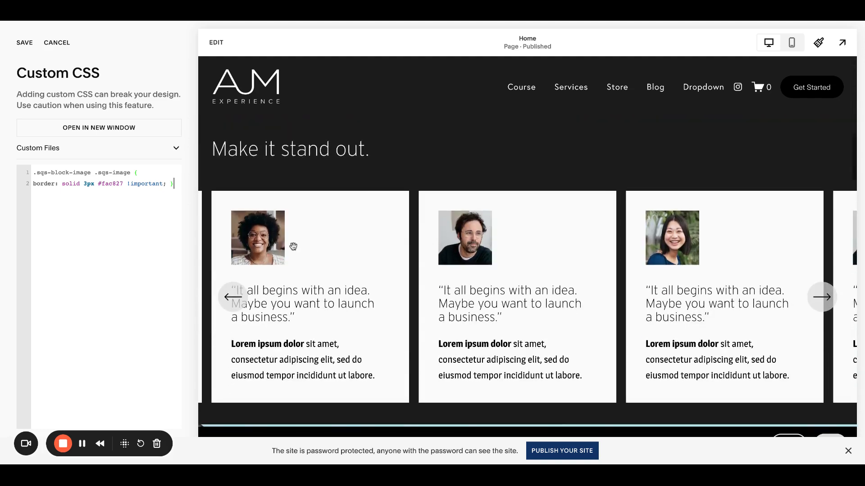
{"action": "scroll", "coordinate": [284, 245], "scroll_direction": "up", "scroll_amount": 7}
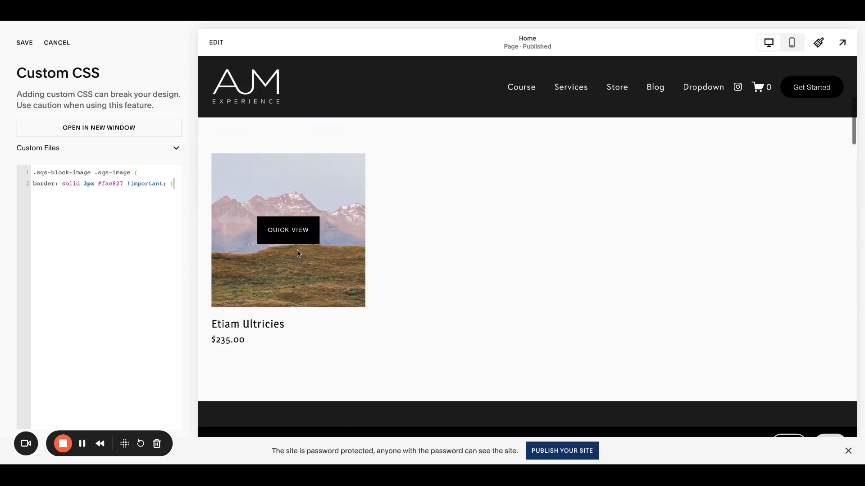
{"action": "scroll", "coordinate": [318, 185], "scroll_direction": "up", "scroll_amount": 4}
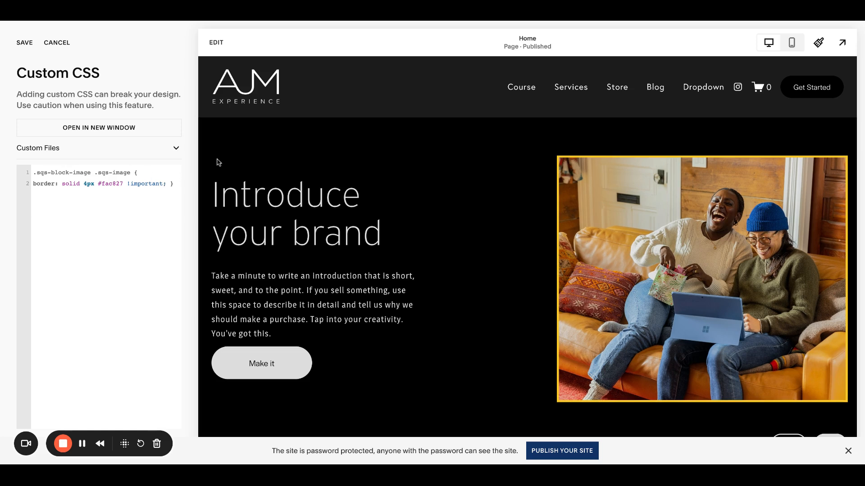
Try a border-radius of 12px in the image border rule and remove that line again.
{"action": "type", "text": "rder0"}
{"action": "left_click_drag", "start_coordinate": [101, 195], "coordinate": [167, 184]}
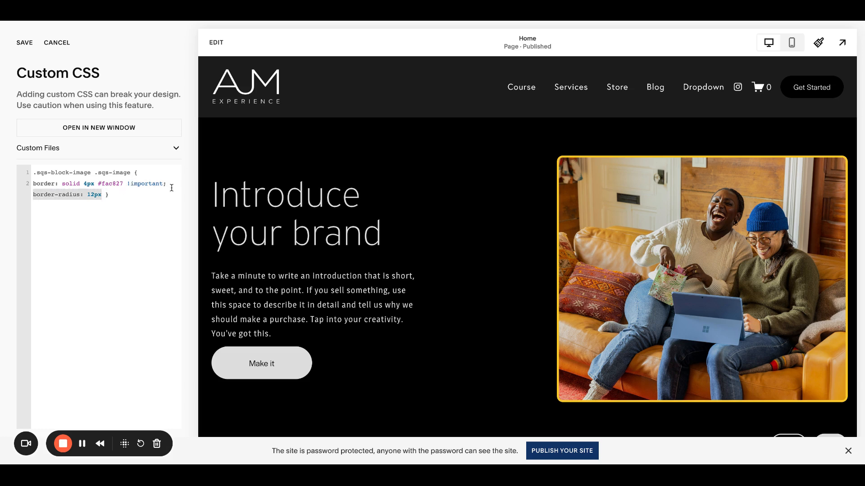
{"action": "key", "text": "BackSpace"}
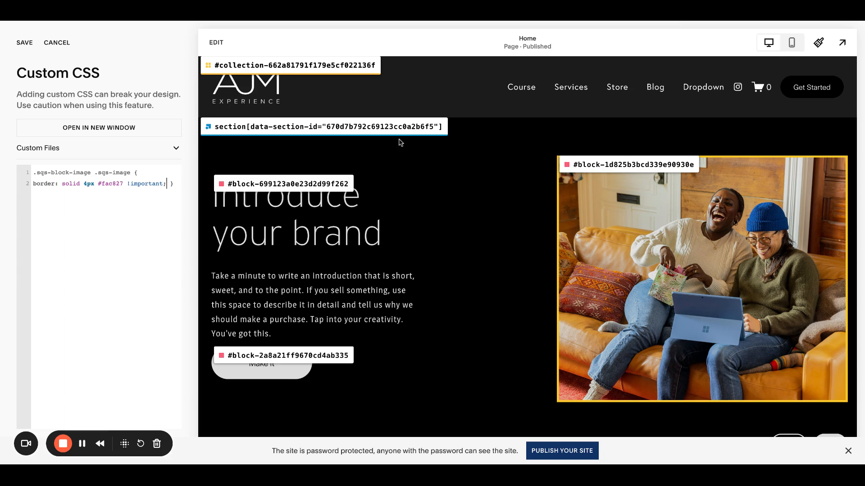
Copy the block ID of the couch photo and remove the general image selector from the border rule.
{"action": "left_click", "coordinate": [566, 173]}
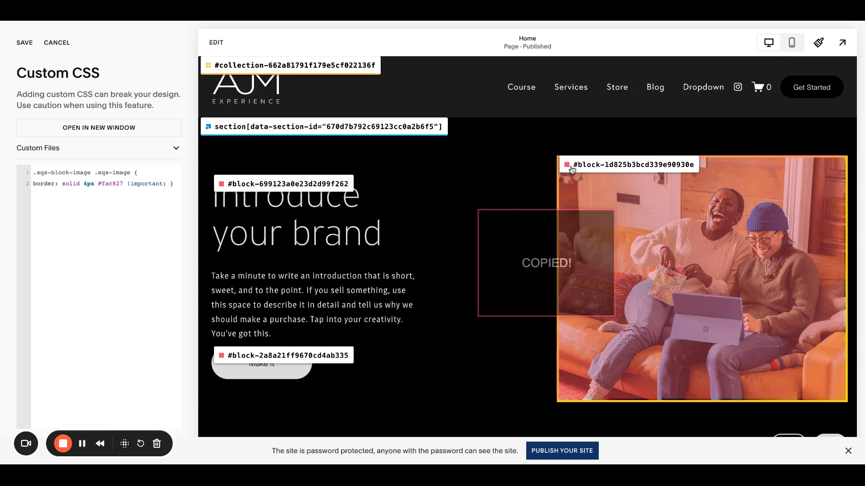
{"action": "left_click", "coordinate": [679, 22]}
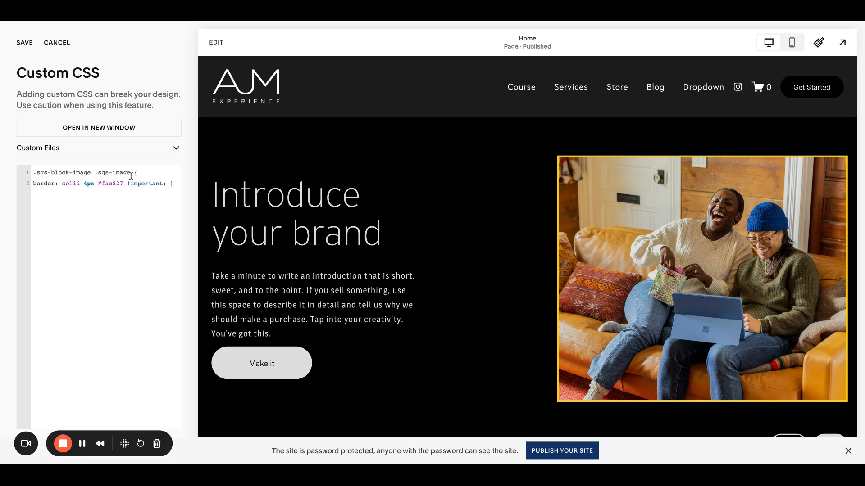
{"action": "left_click_drag", "start_coordinate": [131, 176], "coordinate": [6, 177]}
{"action": "type", "text": "#block-1d825b3bcd339e90930e"}
{"action": "left_click_drag", "start_coordinate": [131, 172], "coordinate": [13, 173]}
{"action": "key", "text": "BackSpace"}
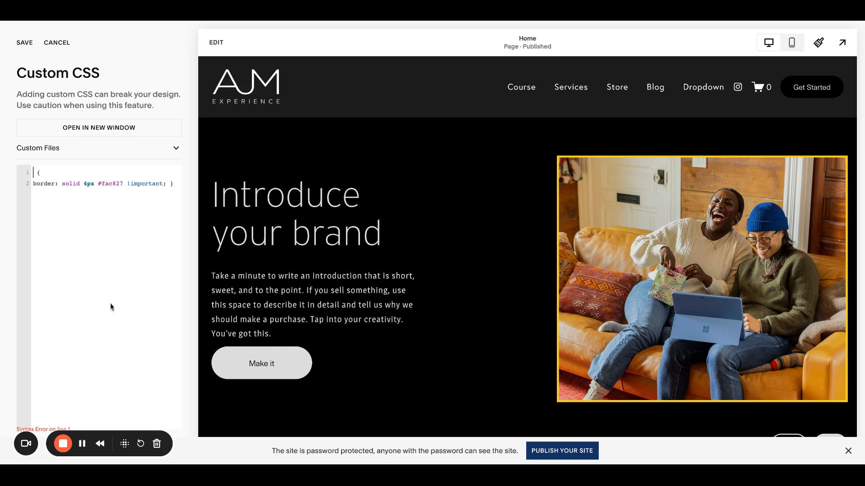
Copy the couch photo's ID again and insert #block-1d825b3bcd339e90930e as the border rule's selector.
{"action": "left_click", "coordinate": [25, 43]}
{"action": "left_click", "coordinate": [600, 22]}
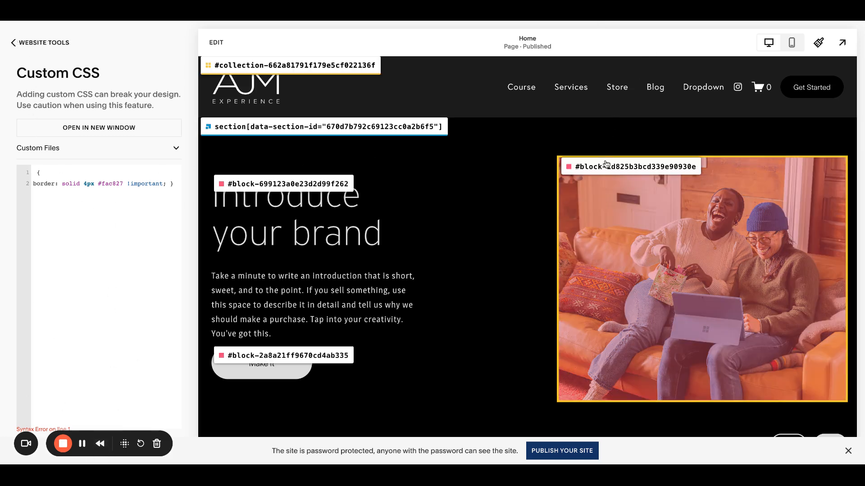
{"action": "left_click", "coordinate": [605, 166]}
{"action": "key", "text": "ctrl+v"}
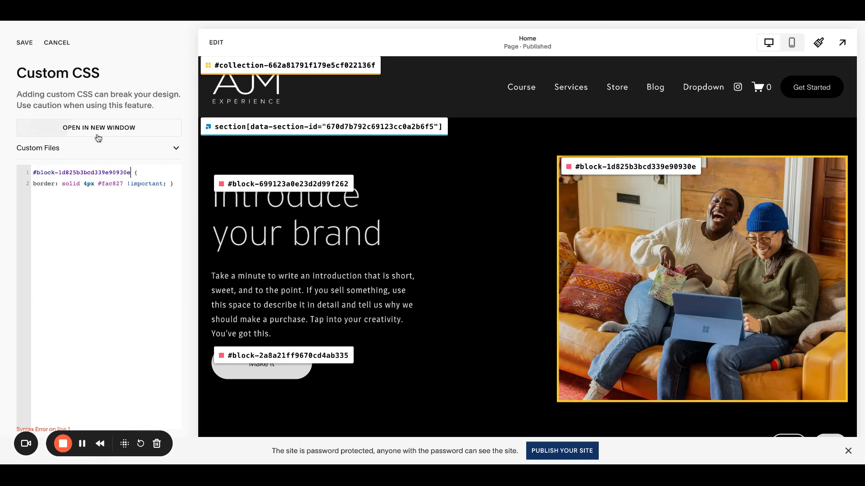
Open the Home page for editing and add an image block overlapping the lower left part of the couch photo.
{"action": "scroll", "coordinate": [432, 241], "scroll_direction": "down", "scroll_amount": 2}
{"action": "scroll", "coordinate": [433, 241], "scroll_direction": "down", "scroll_amount": 10}
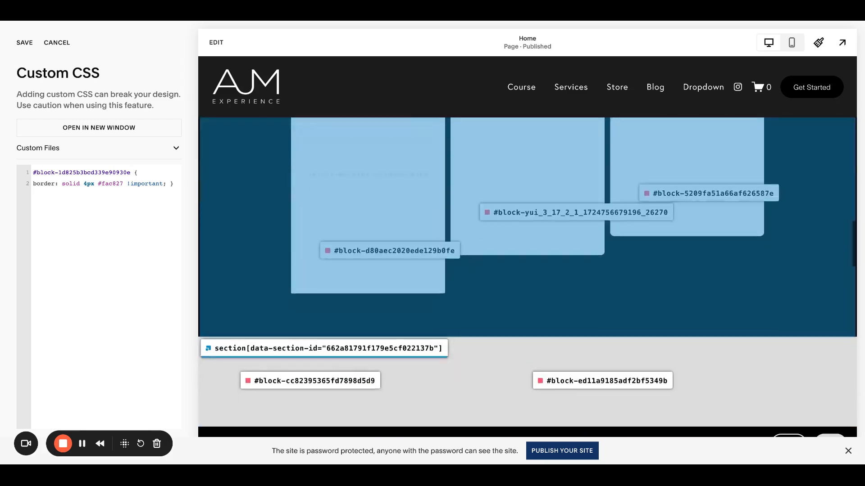
{"action": "scroll", "coordinate": [432, 241], "scroll_direction": "up", "scroll_amount": 5}
{"action": "scroll", "coordinate": [432, 240], "scroll_direction": "up", "scroll_amount": 7}
{"action": "left_click", "coordinate": [217, 43]}
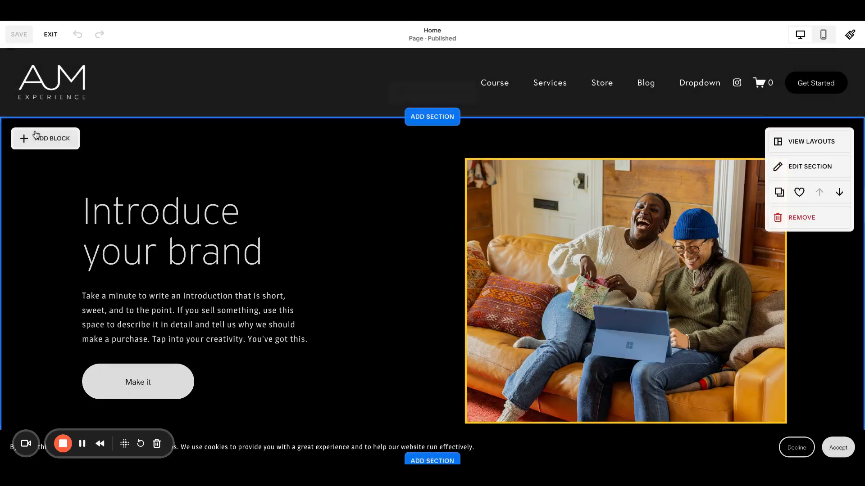
{"action": "left_click", "coordinate": [43, 138]}
{"action": "left_click", "coordinate": [167, 205]}
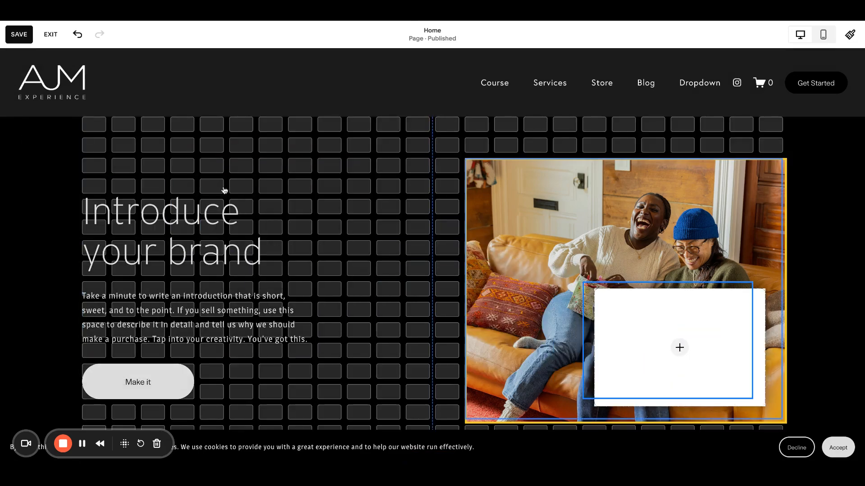
{"action": "scroll", "coordinate": [224, 190], "scroll_direction": "down", "scroll_amount": 3}
{"action": "left_click_drag", "start_coordinate": [435, 229], "coordinate": [377, 353]}
Fill the new image block with the rocky shoreline photo from My Library.
{"action": "left_click", "coordinate": [491, 233]}
{"action": "left_click", "coordinate": [468, 251]}
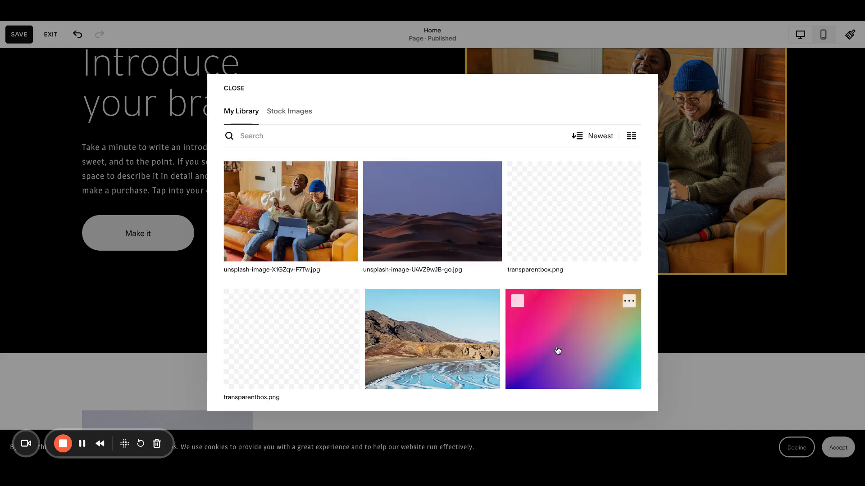
{"action": "left_click", "coordinate": [455, 346]}
{"action": "left_click", "coordinate": [626, 395]}
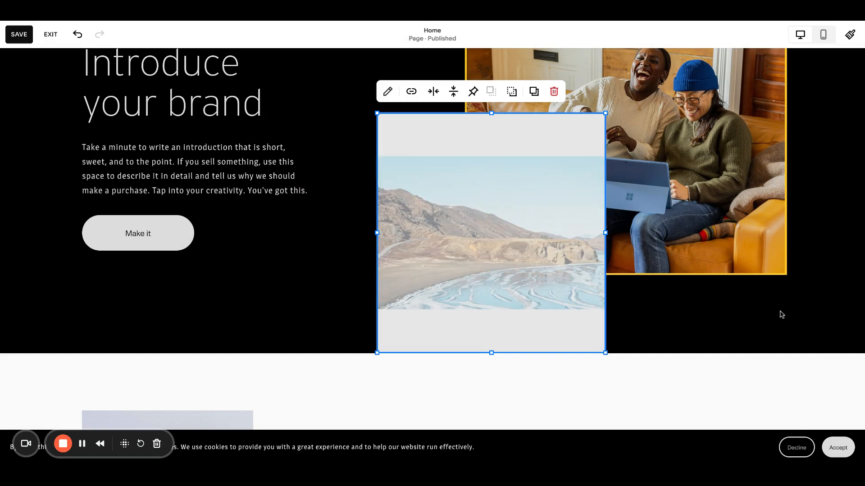
{"action": "left_click", "coordinate": [781, 315]}
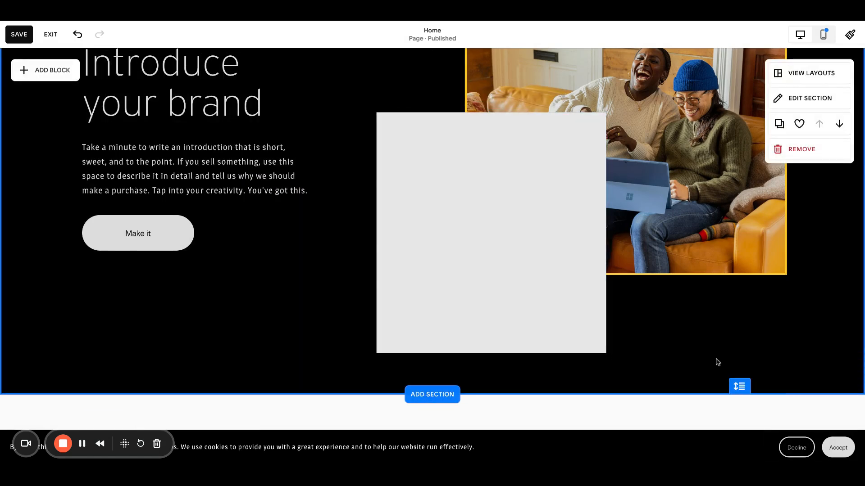
Set the shoreline image's design to Fill, save the page and leave edit mode.
{"action": "left_click", "coordinate": [533, 179]}
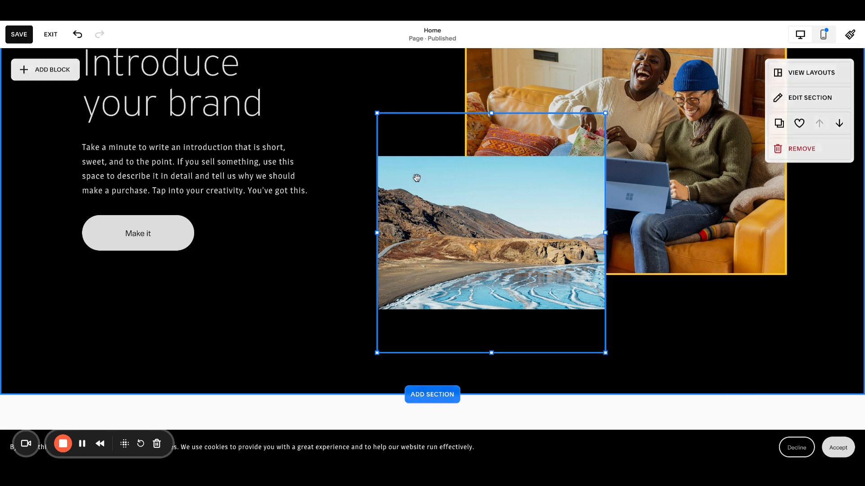
{"action": "left_click", "coordinate": [389, 96]}
{"action": "left_click", "coordinate": [675, 128]}
{"action": "left_click", "coordinate": [692, 166]}
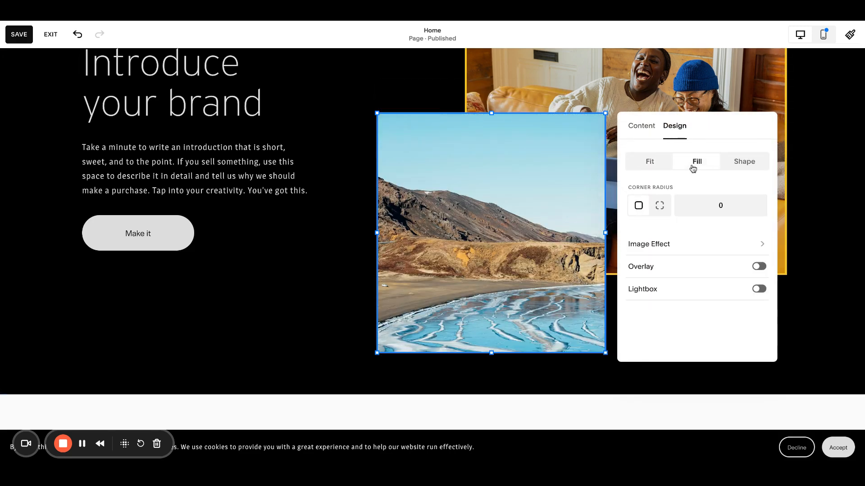
{"action": "left_click", "coordinate": [17, 40]}
{"action": "left_click", "coordinate": [48, 36]}
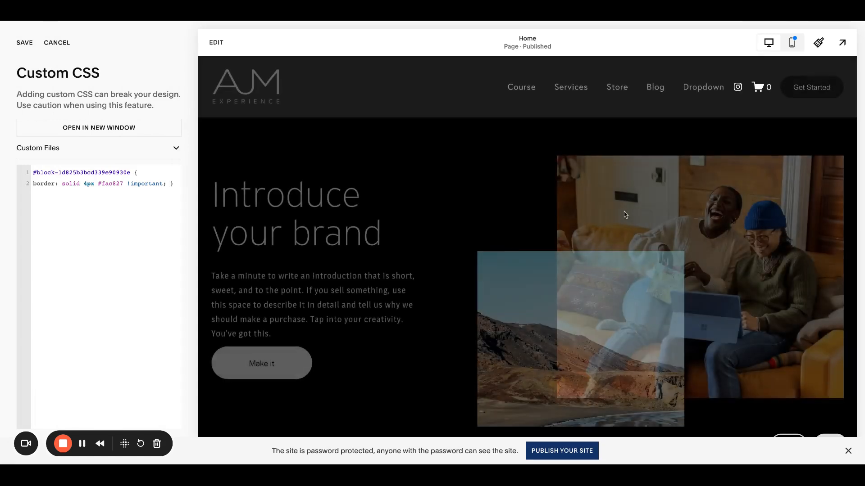
{"action": "left_click", "coordinate": [693, 22]}
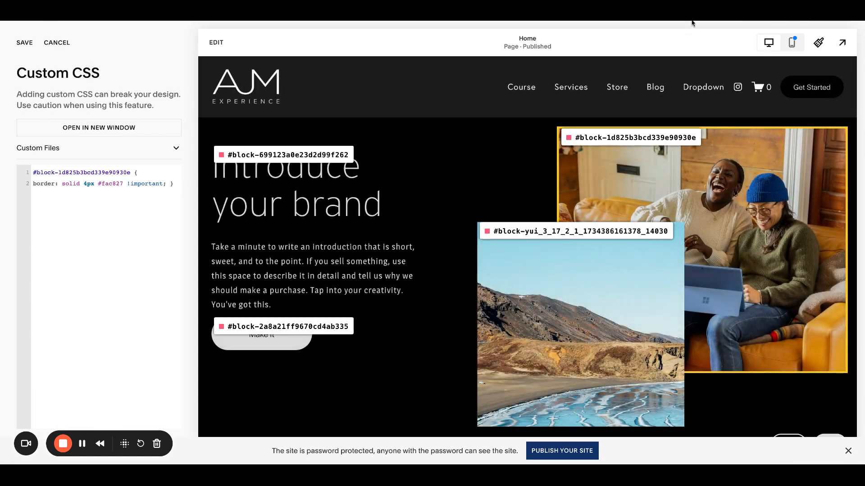
{"action": "left_click", "coordinate": [548, 232]}
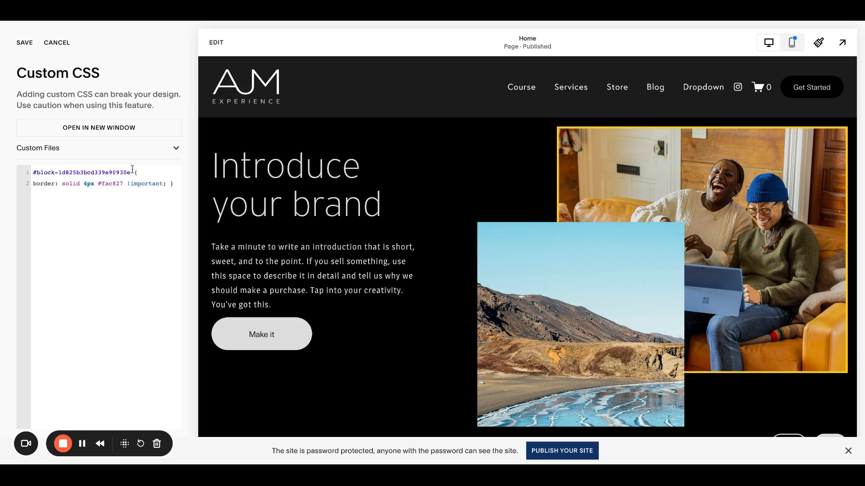
{"action": "left_click_drag", "start_coordinate": [132, 172], "coordinate": [2, 177]}
{"action": "key", "text": "ctrl+v"}
Change the border color to #fff in the rule, save the CSS and check the site in full preview.
{"action": "left_click_drag", "start_coordinate": [123, 198], "coordinate": [102, 198]}
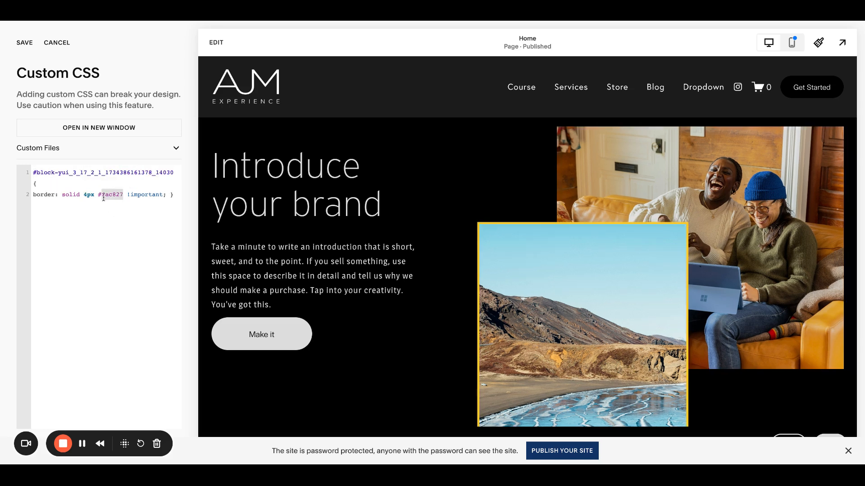
{"action": "type", "text": "fff"}
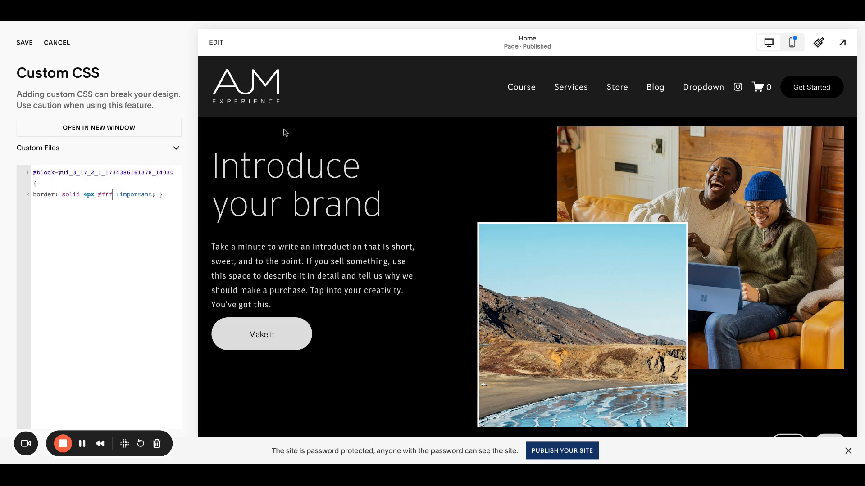
{"action": "left_click", "coordinate": [23, 43]}
{"action": "left_click", "coordinate": [842, 42]}
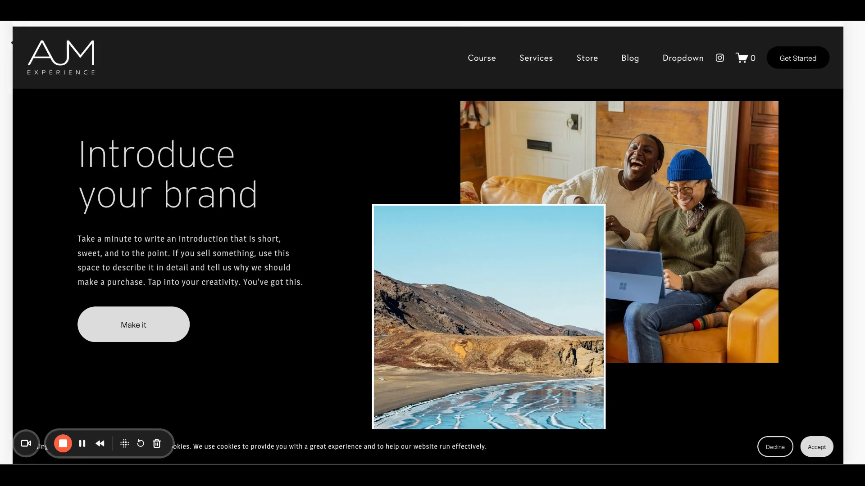
{"action": "left_click", "coordinate": [856, 38]}
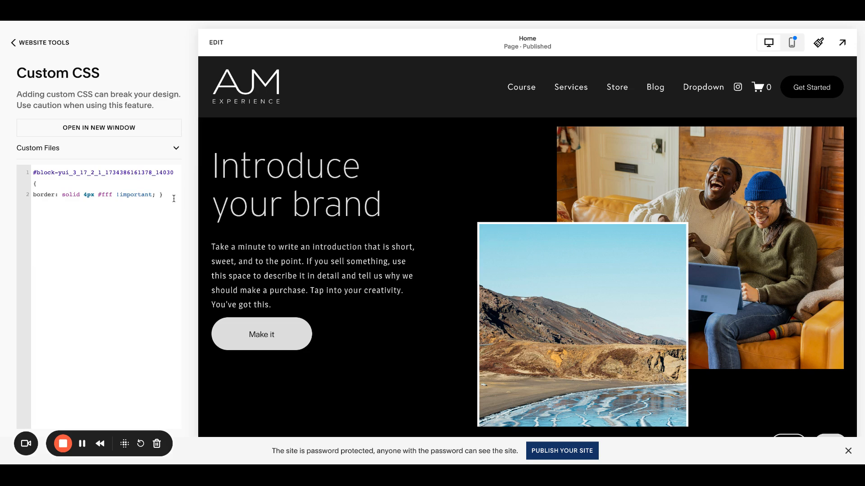
Delete the whole border rule from the Custom CSS and leave the Custom CSS page.
{"action": "left_click_drag", "start_coordinate": [174, 199], "coordinate": [2, 156]}
{"action": "key", "text": "BackSpace"}
{"action": "left_click", "coordinate": [28, 43]}
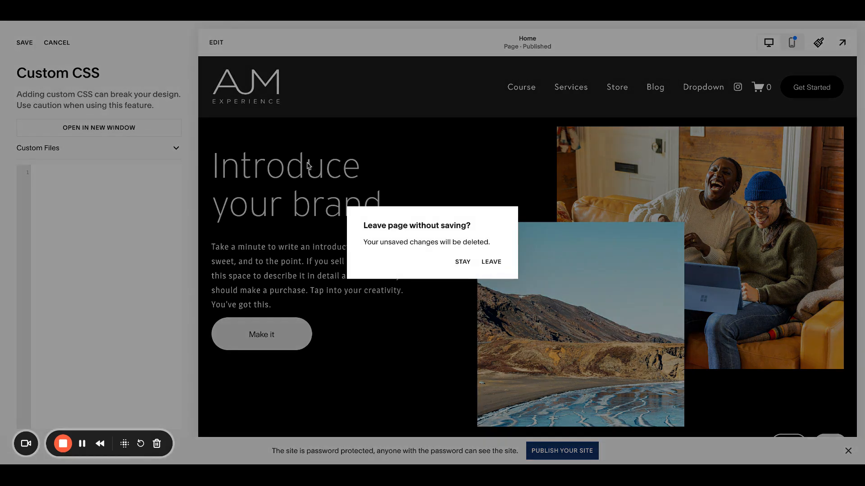
{"action": "left_click", "coordinate": [488, 266]}
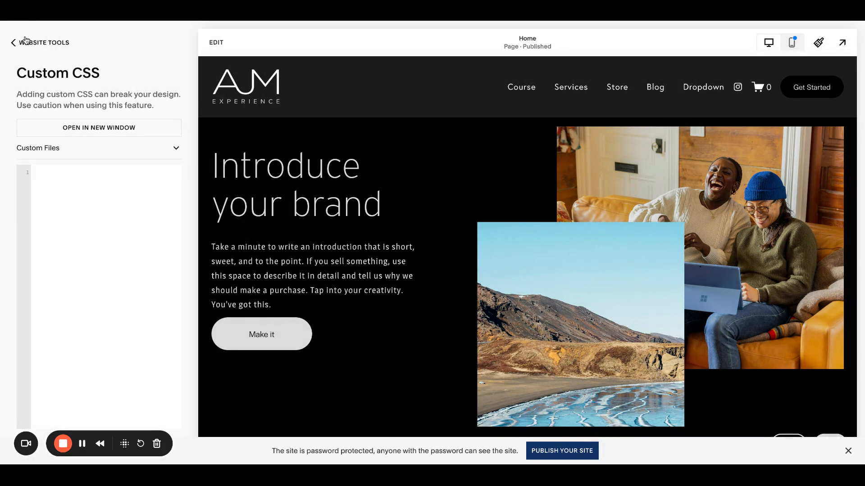
{"action": "left_click", "coordinate": [28, 44]}
Open the Home page for editing and add a Shape block placed and sized to cover the shoreline image exactly.
{"action": "left_click", "coordinate": [192, 43]}
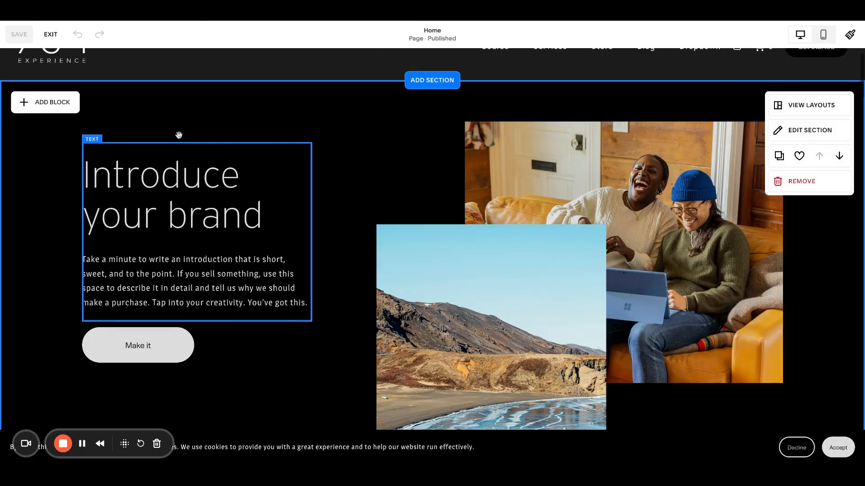
{"action": "left_click", "coordinate": [51, 103]}
{"action": "type", "text": "shap"}
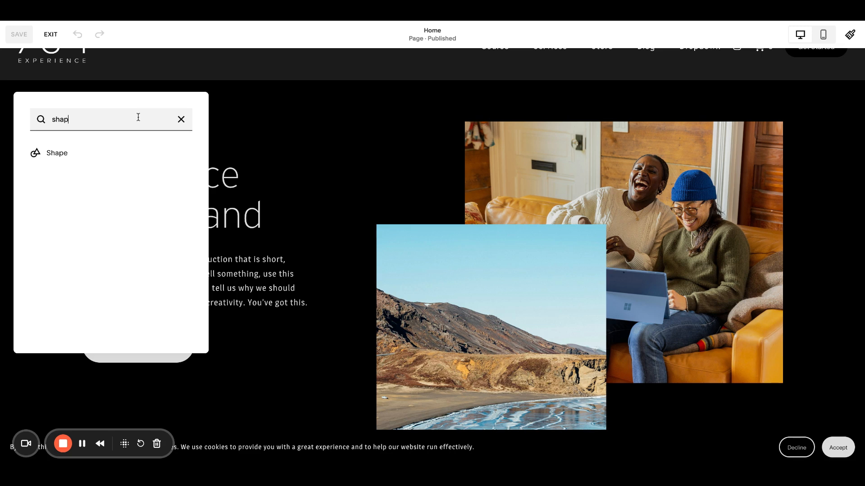
{"action": "left_click", "coordinate": [64, 151]}
{"action": "left_click_drag", "start_coordinate": [120, 156], "coordinate": [417, 282]}
{"action": "scroll", "coordinate": [417, 282], "scroll_direction": "down", "scroll_amount": 2}
{"action": "left_click_drag", "start_coordinate": [540, 274], "coordinate": [606, 388]}
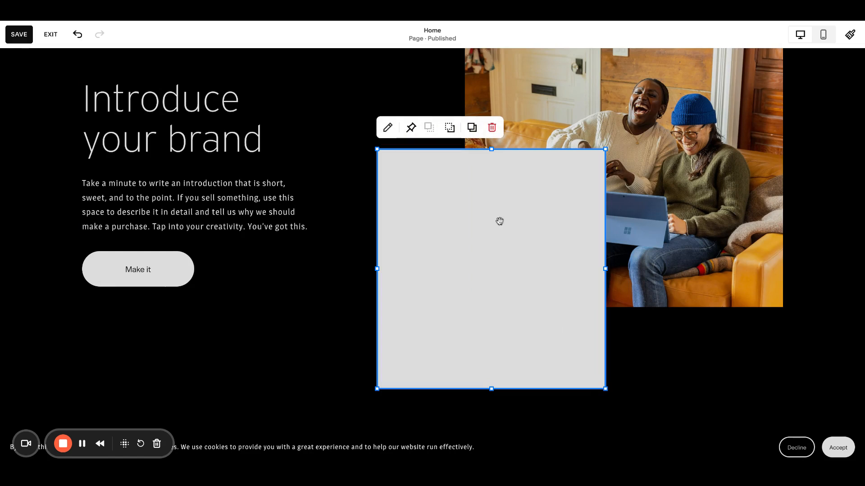
Give the shape a solid stroke and make its fill color fully transparent so the shoreline image shows through.
{"action": "left_click", "coordinate": [387, 128]}
{"action": "scroll", "coordinate": [704, 211], "scroll_direction": "down", "scroll_amount": 2}
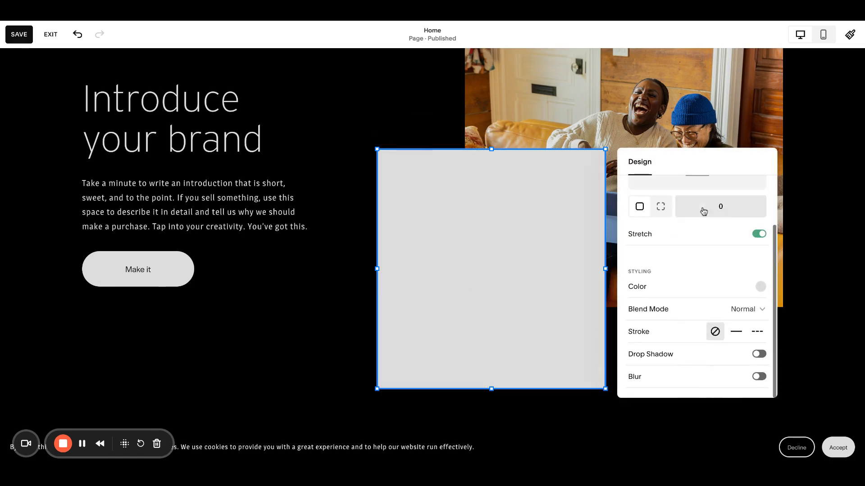
{"action": "left_click", "coordinate": [736, 334]}
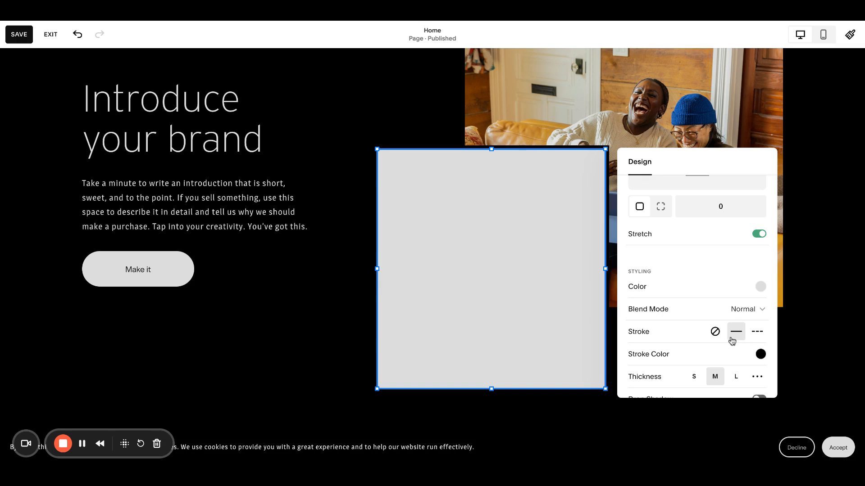
{"action": "left_click", "coordinate": [761, 286]}
{"action": "left_click", "coordinate": [726, 265]}
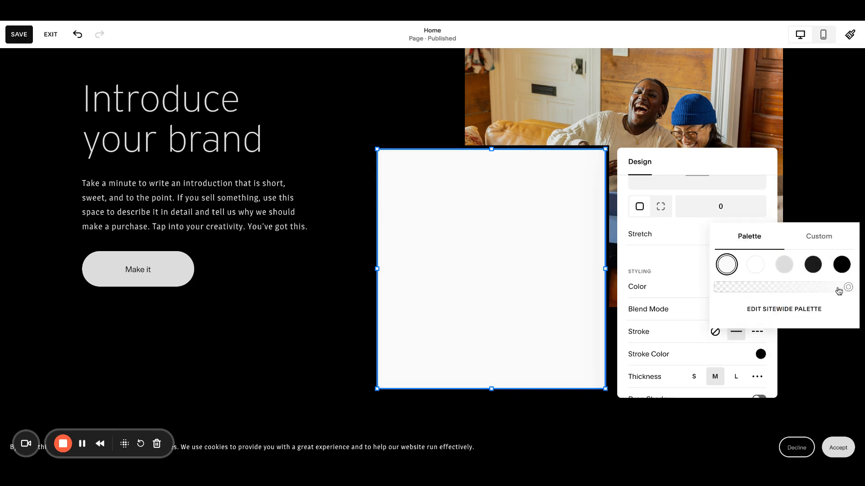
{"action": "left_click_drag", "start_coordinate": [849, 287], "coordinate": [707, 289]}
{"action": "left_click", "coordinate": [623, 301]}
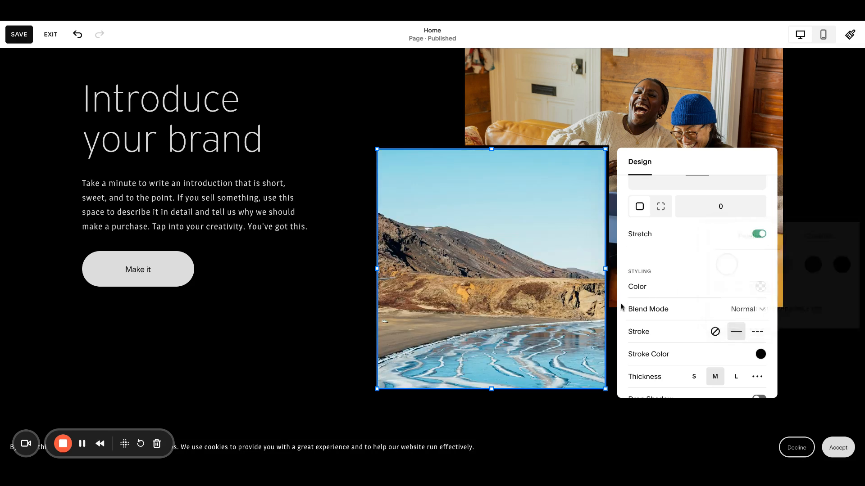
Make the shape's stroke white and switch its thickness to a custom value of 6px.
{"action": "left_click", "coordinate": [759, 354]}
{"action": "left_click", "coordinate": [756, 354]}
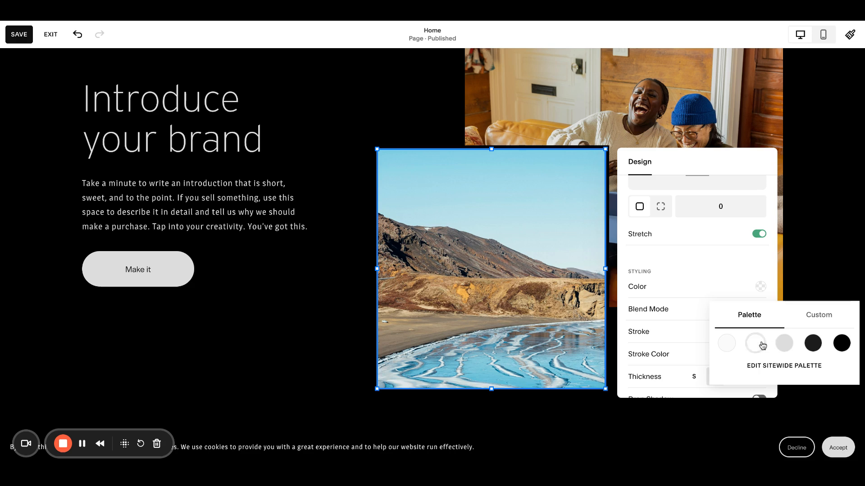
{"action": "left_click", "coordinate": [818, 303]}
{"action": "left_click", "coordinate": [654, 338]}
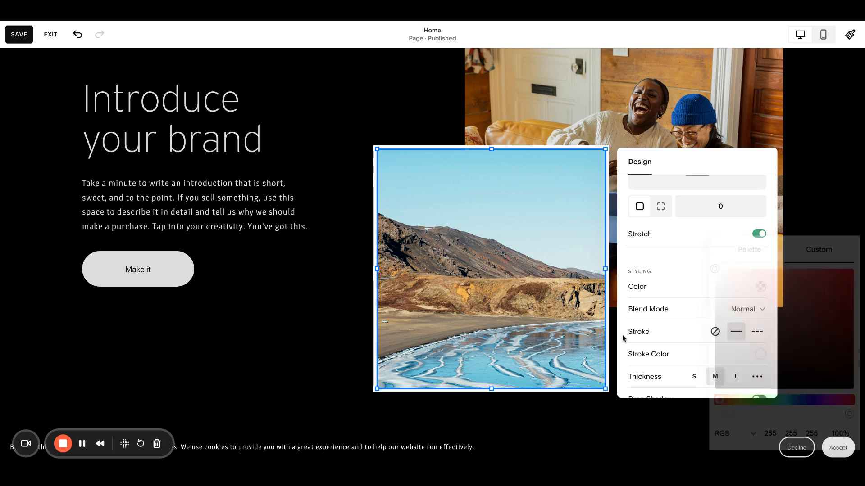
{"action": "scroll", "coordinate": [739, 337], "scroll_direction": "down", "scroll_amount": 2}
{"action": "left_click", "coordinate": [757, 331]}
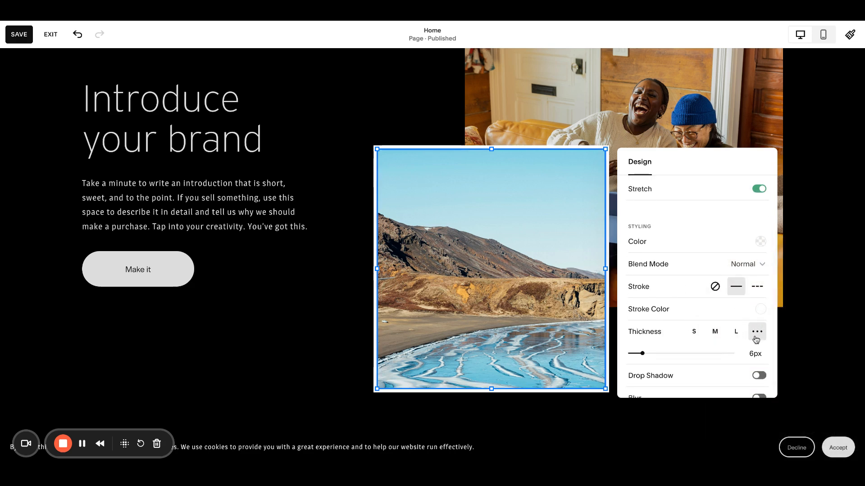
{"action": "scroll", "coordinate": [748, 335], "scroll_direction": "down", "scroll_amount": 1}
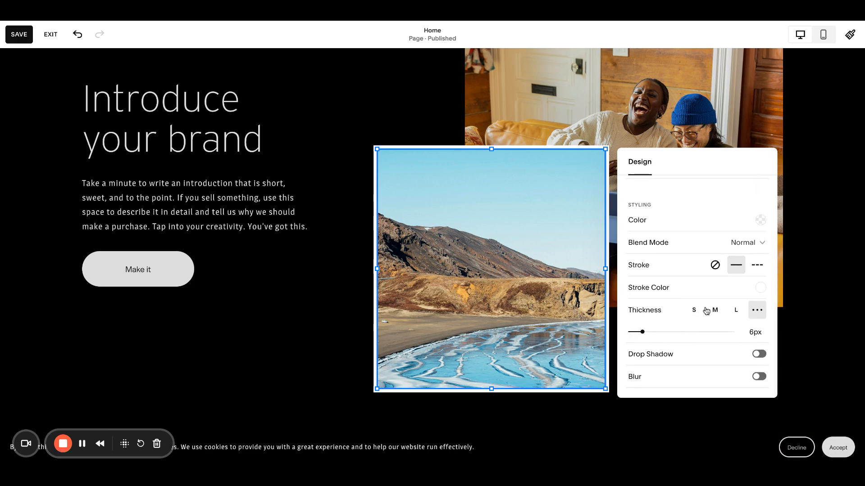
{"action": "left_click", "coordinate": [340, 333]}
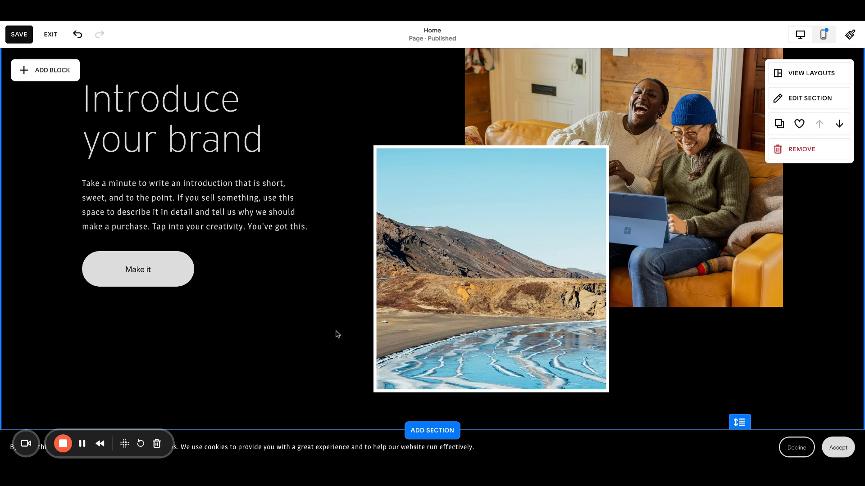
Shorten the framed shoreline image together with its shape from the upper and lower edges, and save the page.
{"action": "scroll", "coordinate": [337, 332], "scroll_direction": "up", "scroll_amount": 3}
{"action": "scroll", "coordinate": [337, 332], "scroll_direction": "down", "scroll_amount": 2}
{"action": "left_click", "coordinate": [440, 229]}
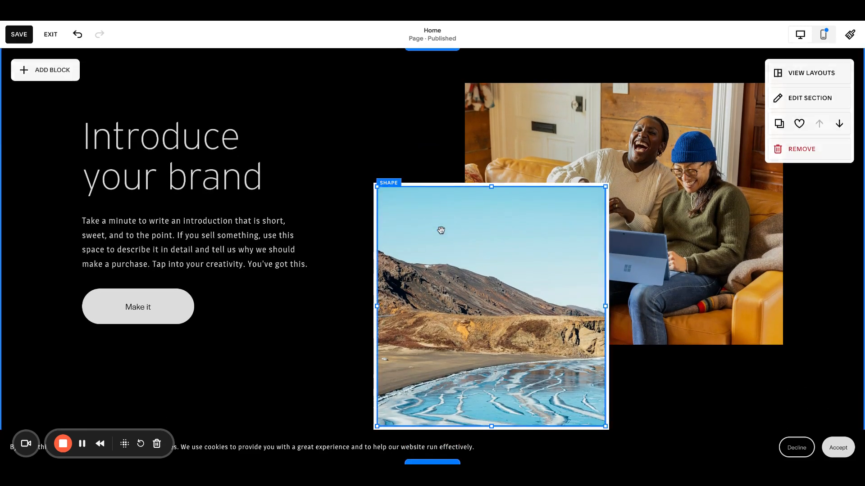
{"action": "left_click_drag", "start_coordinate": [490, 189], "coordinate": [492, 194]}
{"action": "left_click", "coordinate": [697, 363]}
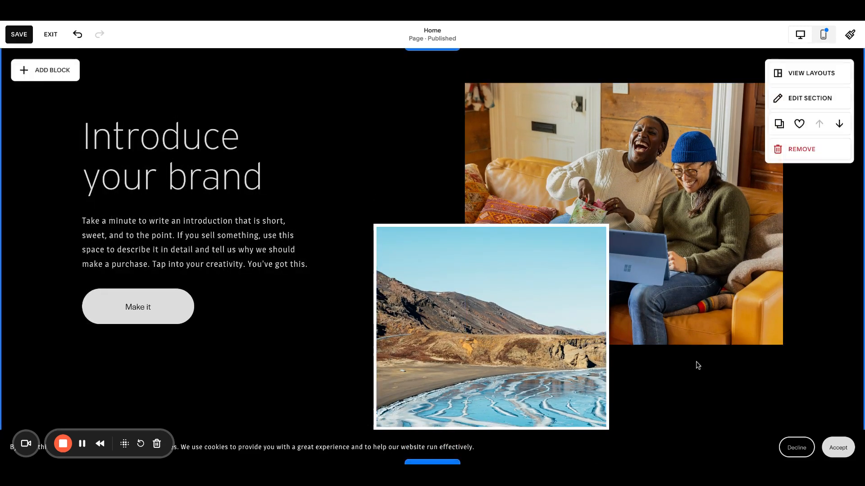
{"action": "scroll", "coordinate": [696, 363], "scroll_direction": "down", "scroll_amount": 2}
{"action": "mouse_move", "coordinate": [495, 341]}
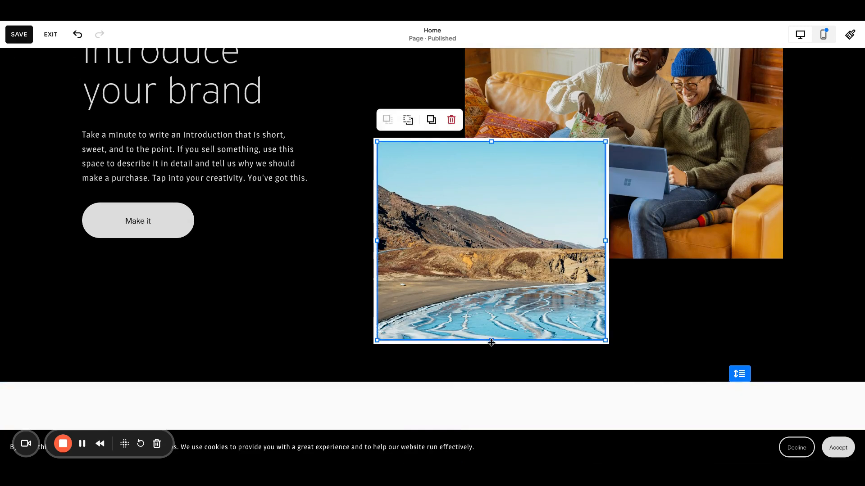
{"action": "left_click_drag", "start_coordinate": [491, 344], "coordinate": [491, 339]}
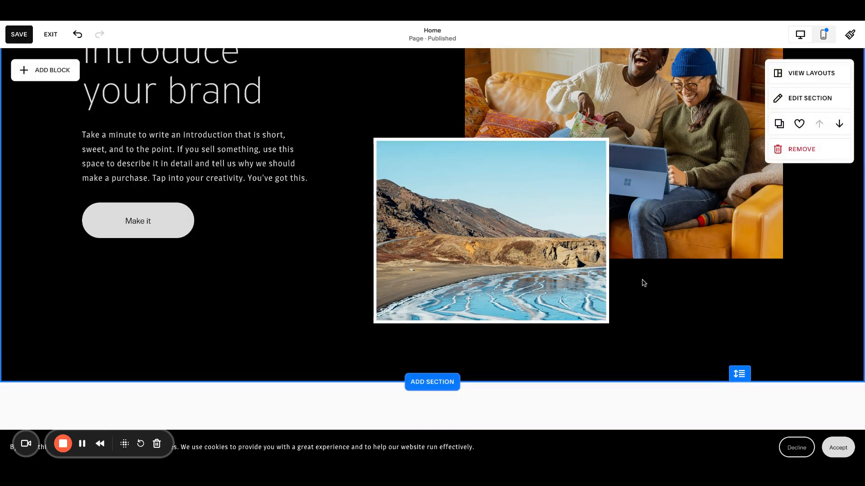
{"action": "scroll", "coordinate": [643, 282], "scroll_direction": "up", "scroll_amount": 2}
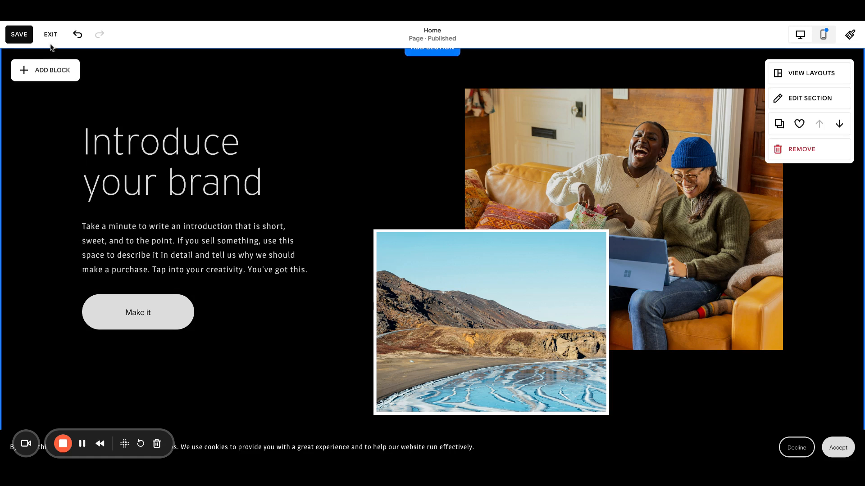
{"action": "left_click", "coordinate": [17, 35]}
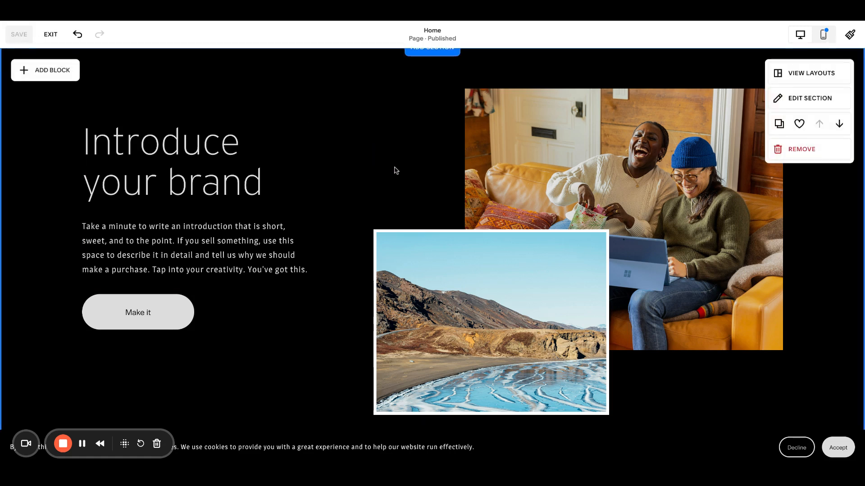
Extend the black section downward and paste a copy of both images and the shape frame into the new space.
{"action": "left_click_drag", "start_coordinate": [395, 171], "coordinate": [573, 300]}
{"action": "left_click", "coordinate": [340, 376]}
{"action": "left_click_drag", "start_coordinate": [440, 170], "coordinate": [580, 315]}
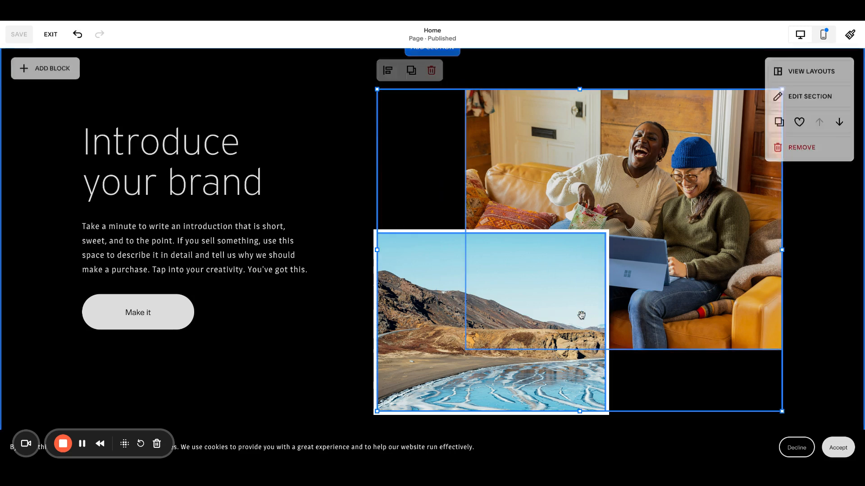
{"action": "scroll", "coordinate": [582, 315], "scroll_direction": "down", "scroll_amount": 3}
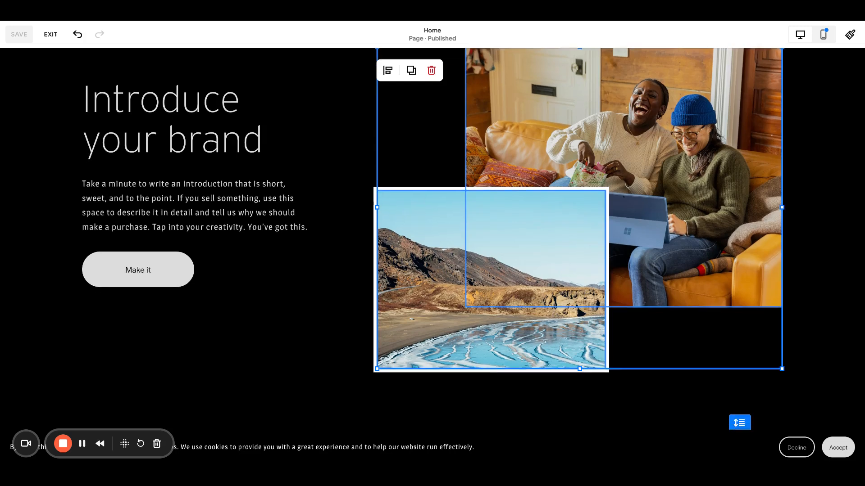
{"action": "left_click_drag", "start_coordinate": [740, 327], "coordinate": [739, 434]}
{"action": "scroll", "coordinate": [642, 334], "scroll_direction": "down", "scroll_amount": 6}
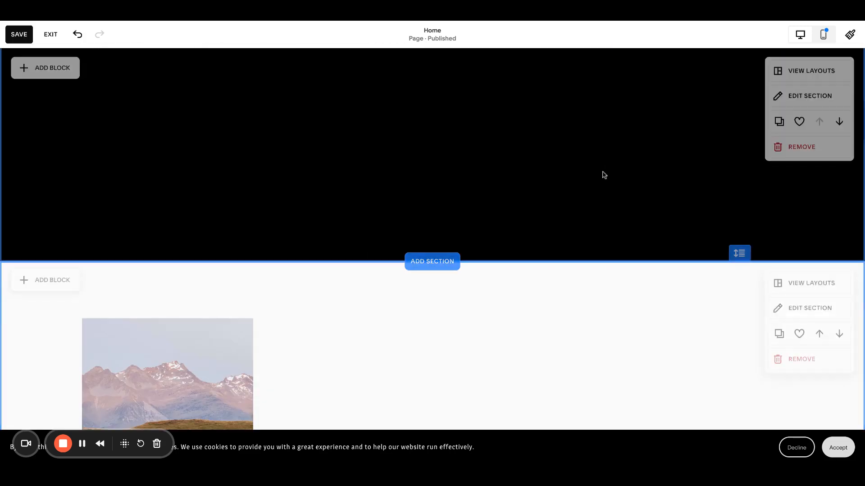
{"action": "key", "text": "super+v"}
{"action": "left_click", "coordinate": [268, 217]}
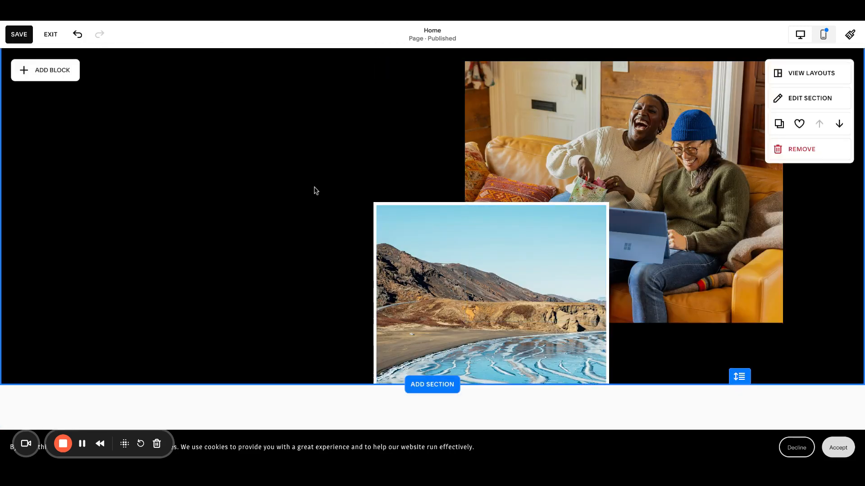
Move the copied couch photo to the section's left half and shift the framed shoreline image over its lower-right corner.
{"action": "left_click_drag", "start_coordinate": [744, 101], "coordinate": [400, 141]}
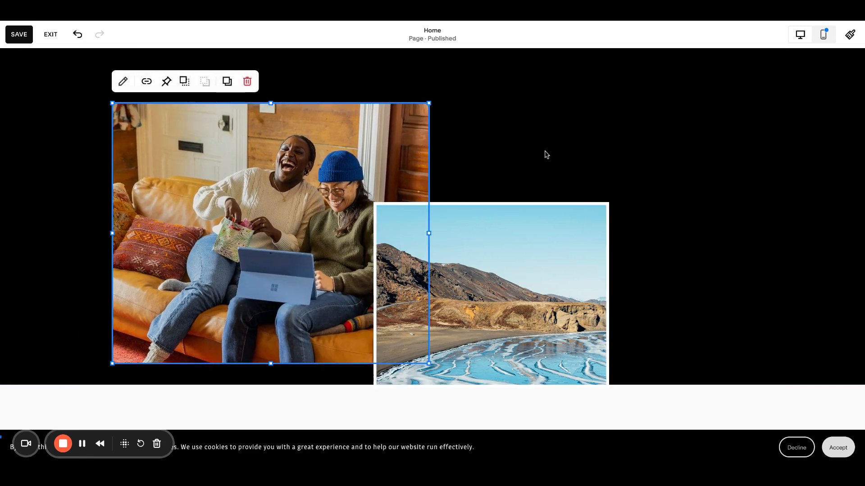
{"action": "left_click", "coordinate": [580, 280]}
{"action": "key", "text": "Down"}
{"action": "key", "text": "Down"}
{"action": "key", "text": "Down"}
{"action": "key", "text": "Down"}
{"action": "key", "text": "Left"}
{"action": "key", "text": "Left"}
{"action": "key", "text": "Left"}
{"action": "key", "text": "Up"}
{"action": "key", "text": "Up"}
{"action": "key", "text": "Up"}
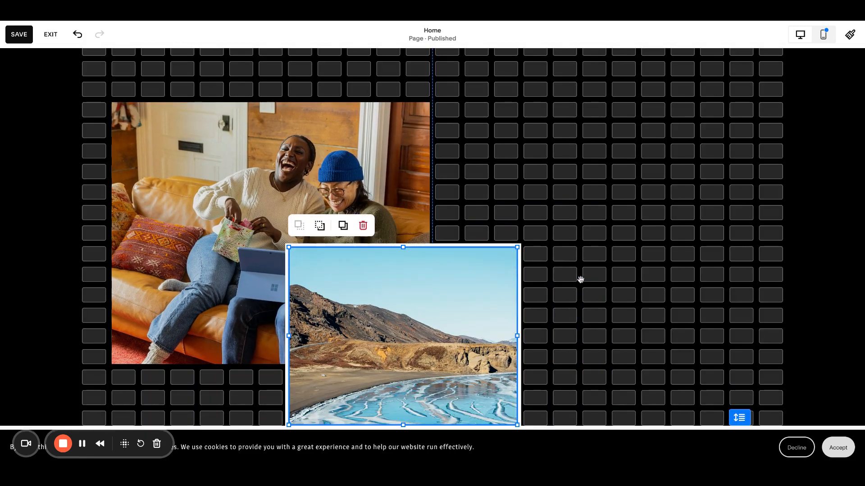